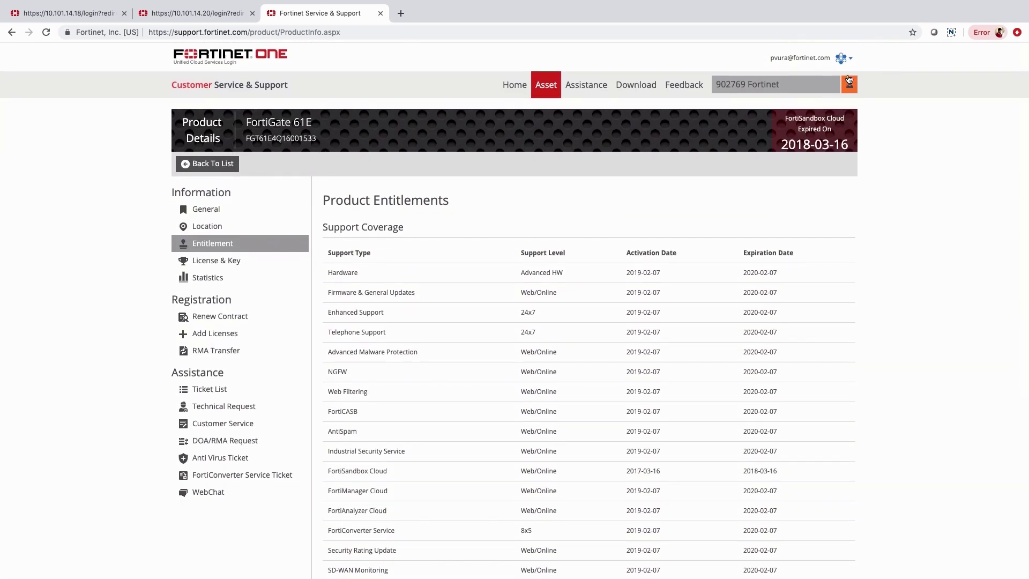
Switch to the Branch2-FG61E FortiGate, enable Central Management with type FortiManager Cloud, apply it and acknowledge the management request.
left_click(851, 64)
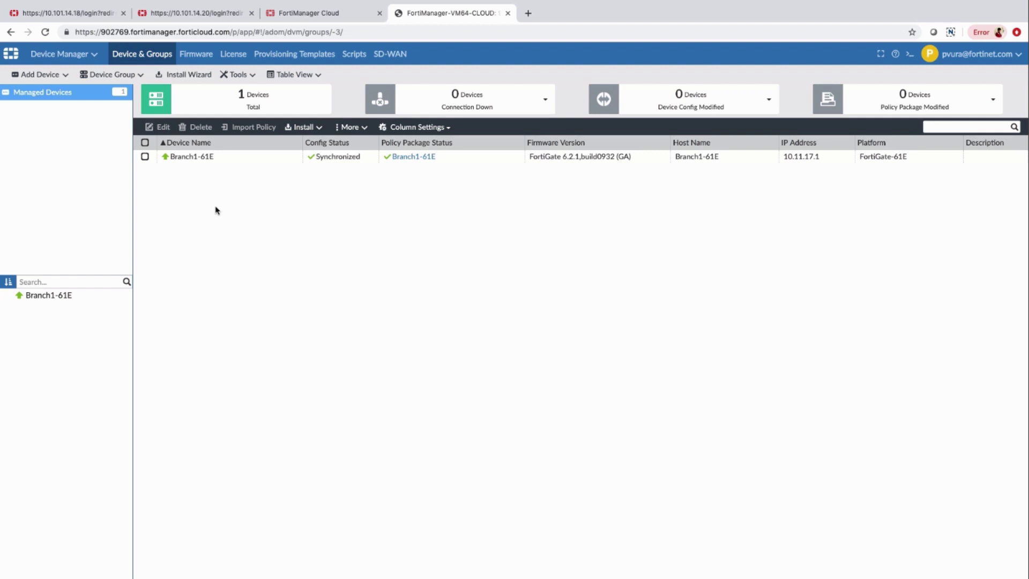
key("super+2")
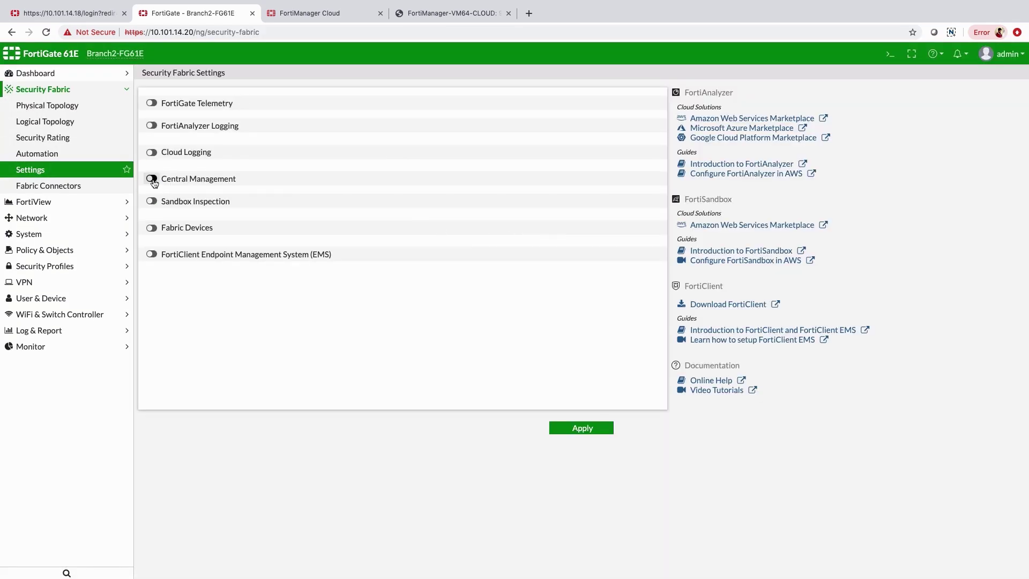
left_click(151, 178)
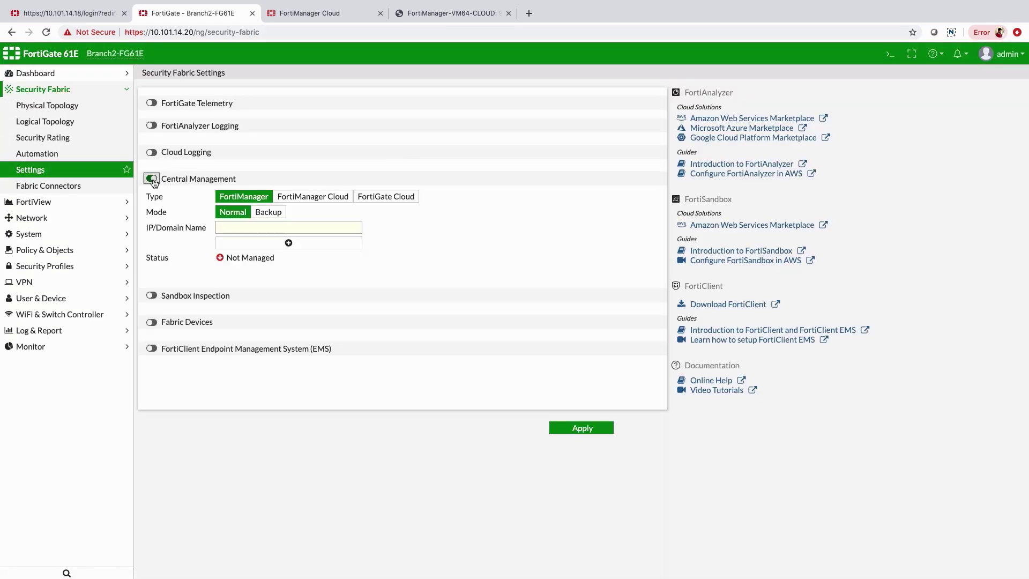
left_click(327, 198)
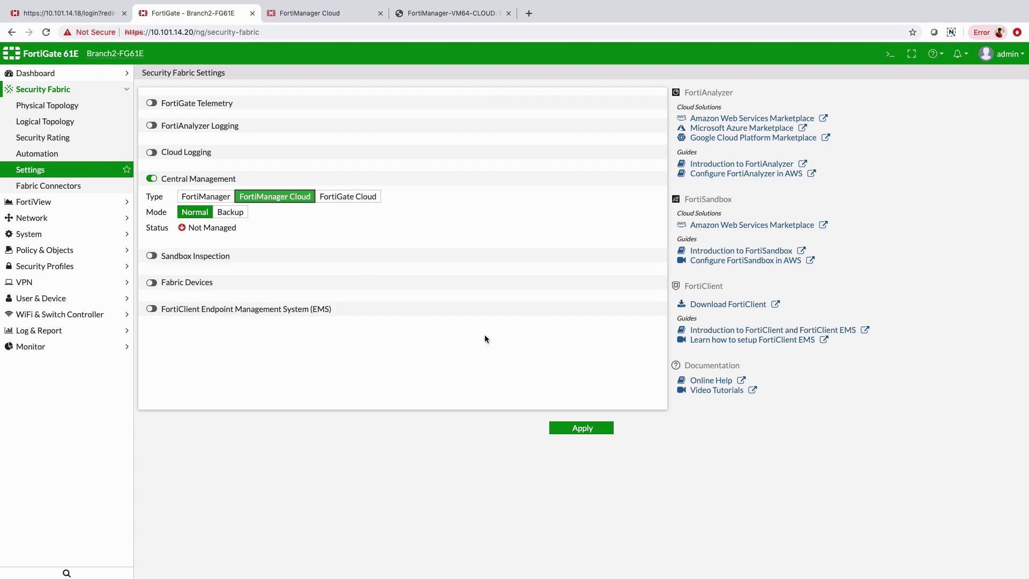
left_click(576, 428)
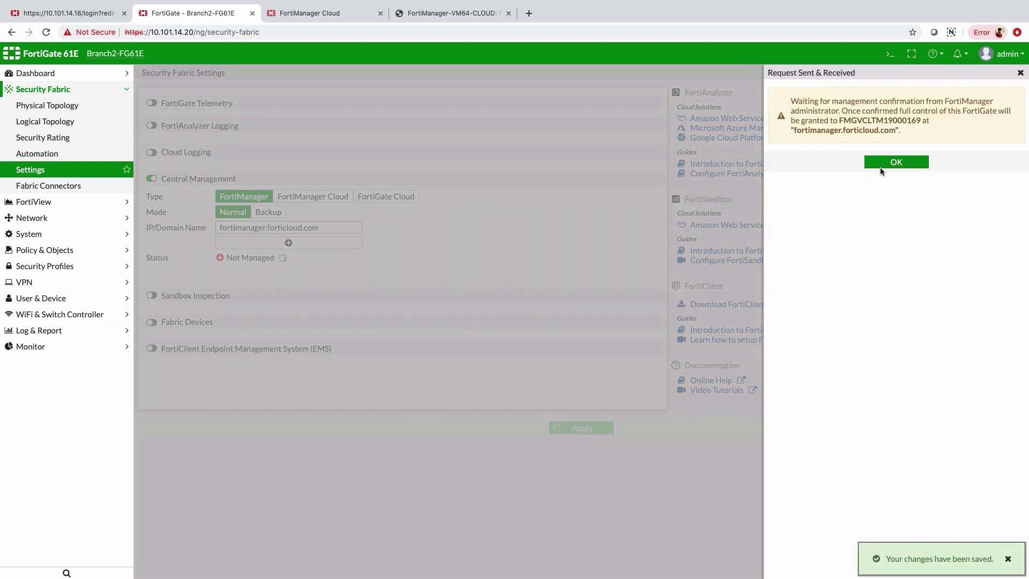
left_click(881, 163)
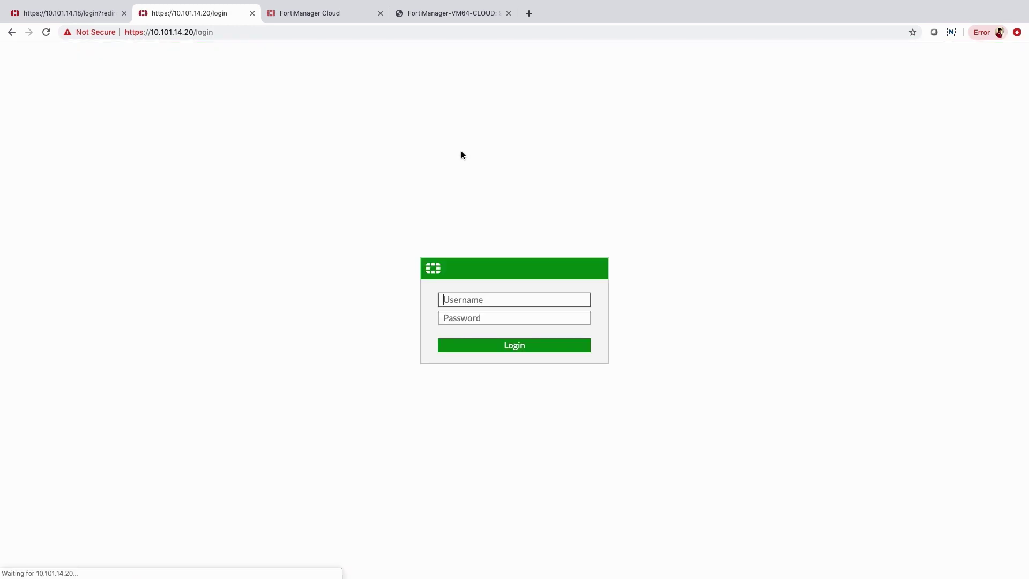
Switch to FortiManager Cloud and authorize the unauthorized device Branch2-FG61E.
left_click(443, 12)
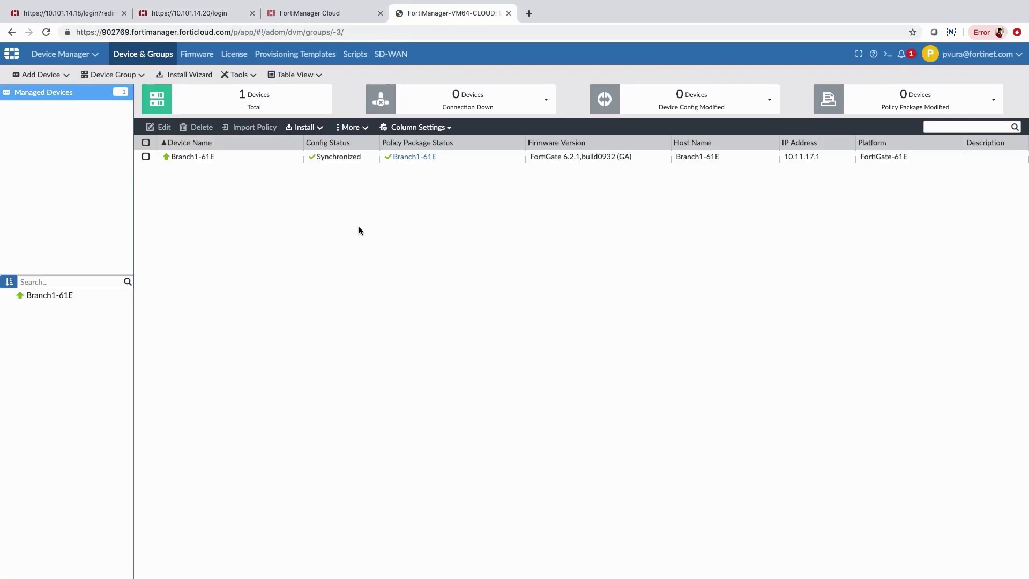
left_click(901, 54)
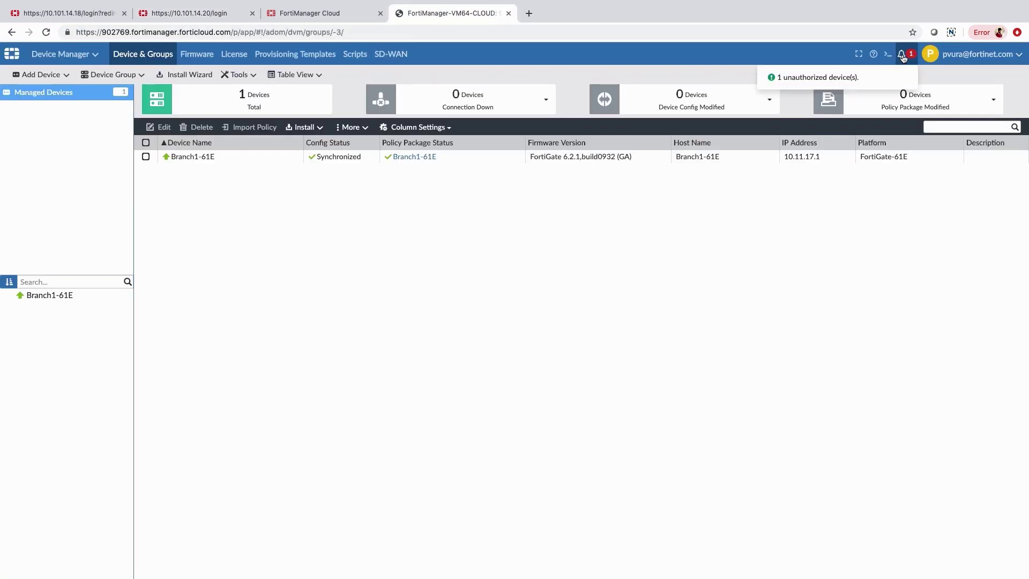
left_click(813, 78)
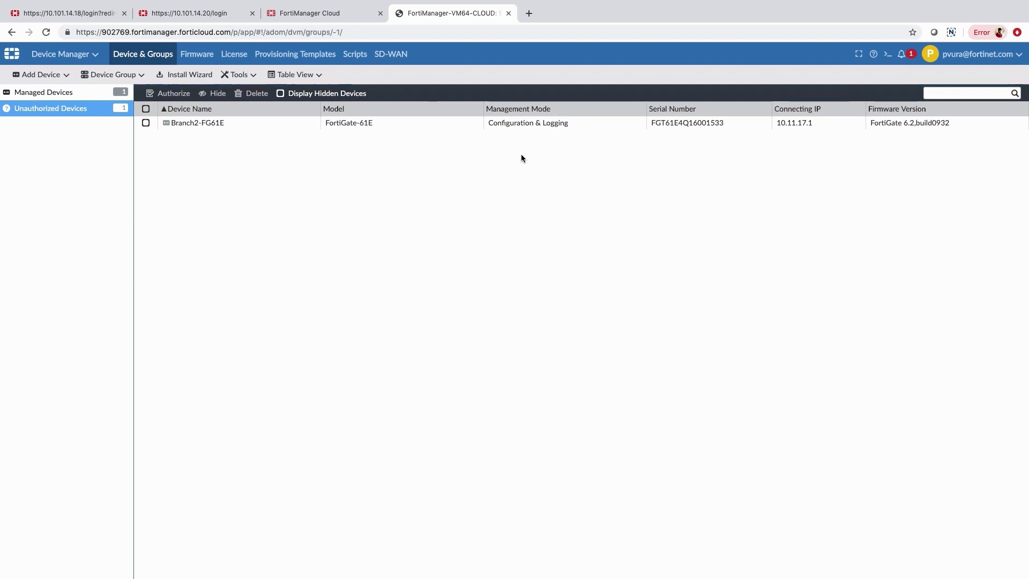
left_click(252, 124)
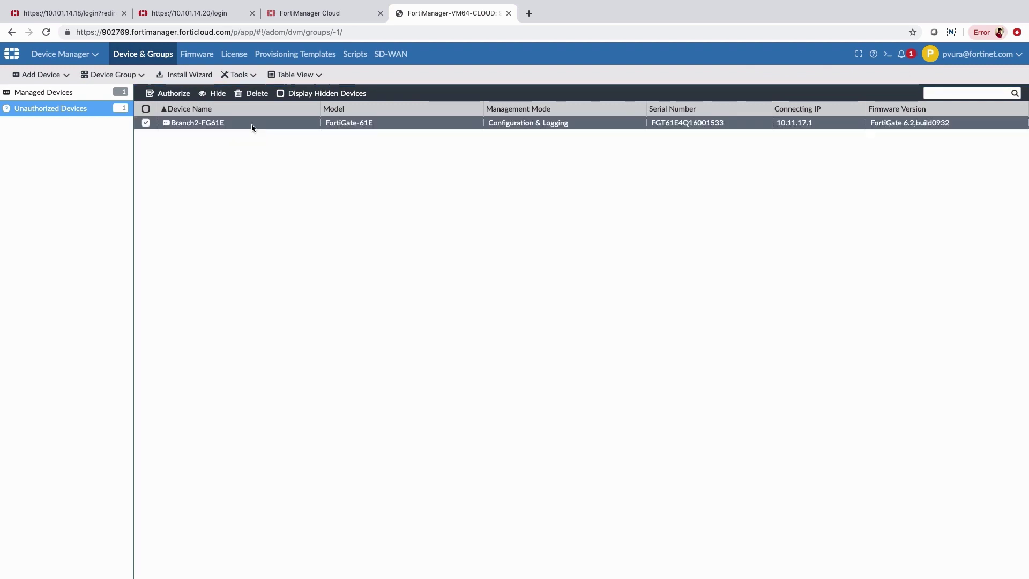
left_click(175, 93)
left_click(616, 354)
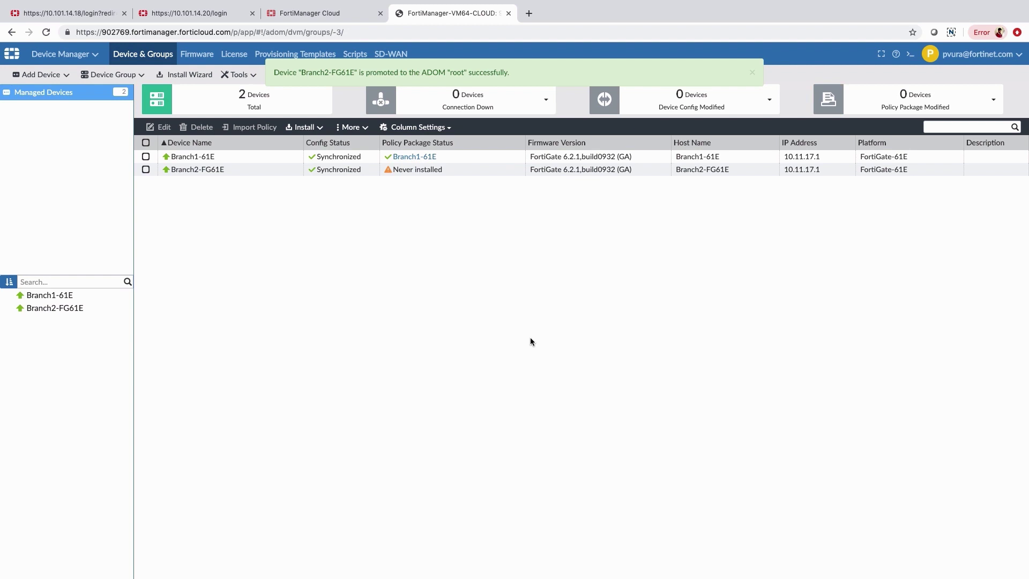
Import all policies from Branch2-FG61E, overwriting the existing Branch2-FG61E policy package and using the FortiGate values for the conflicting objects.
left_click(256, 169)
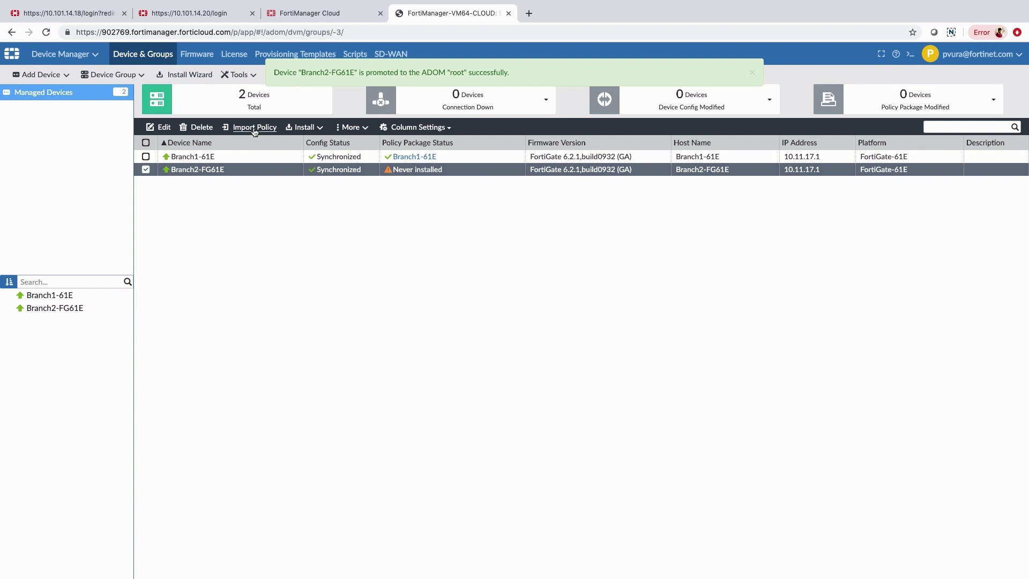
left_click(254, 130)
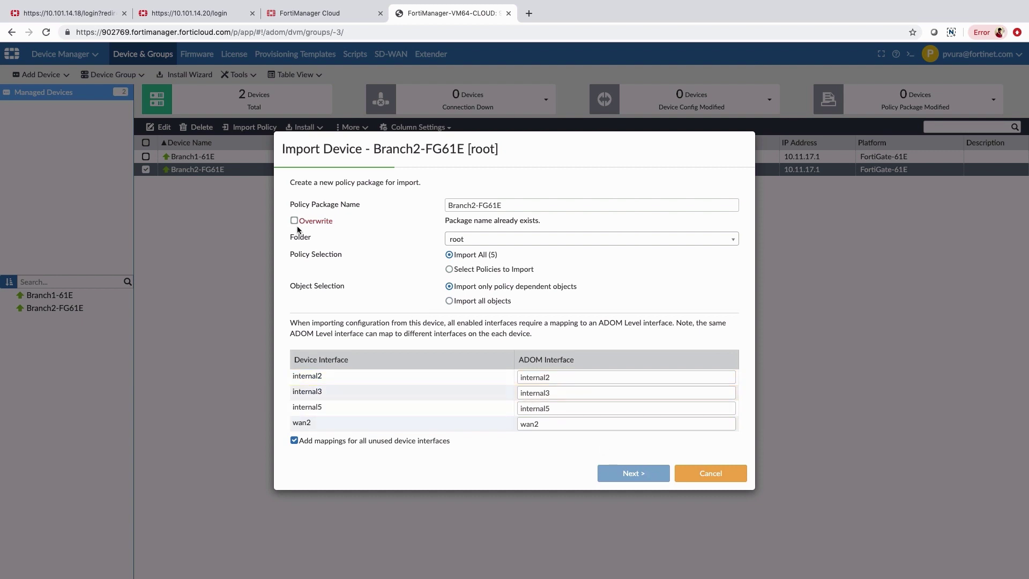
left_click(295, 223)
left_click(631, 474)
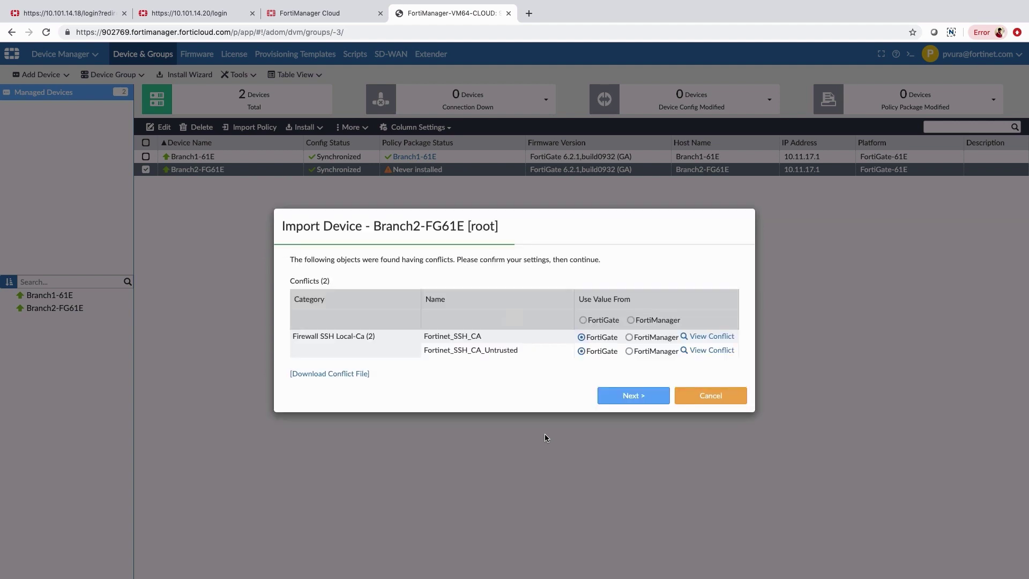
left_click(629, 402)
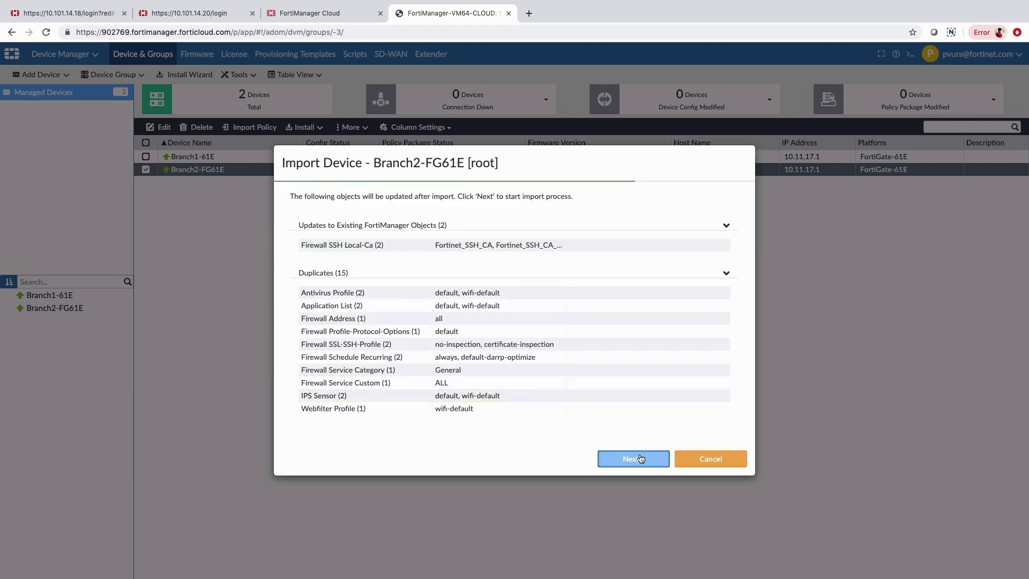
left_click(639, 456)
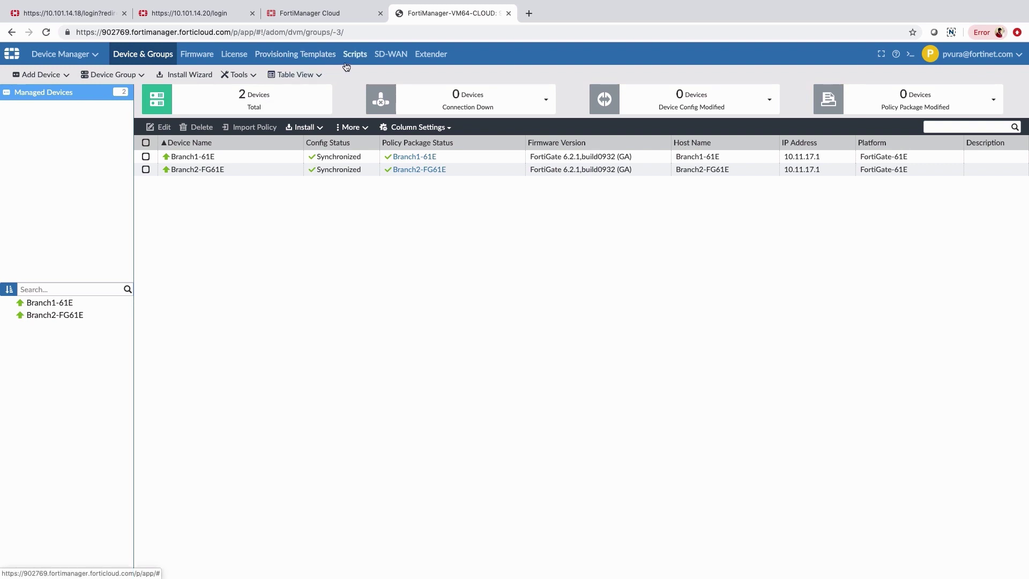
Review the Branch1 SD-WAN template's interface members, performance SLAs and SD-WAN rules, and leave it without changes.
left_click(384, 63)
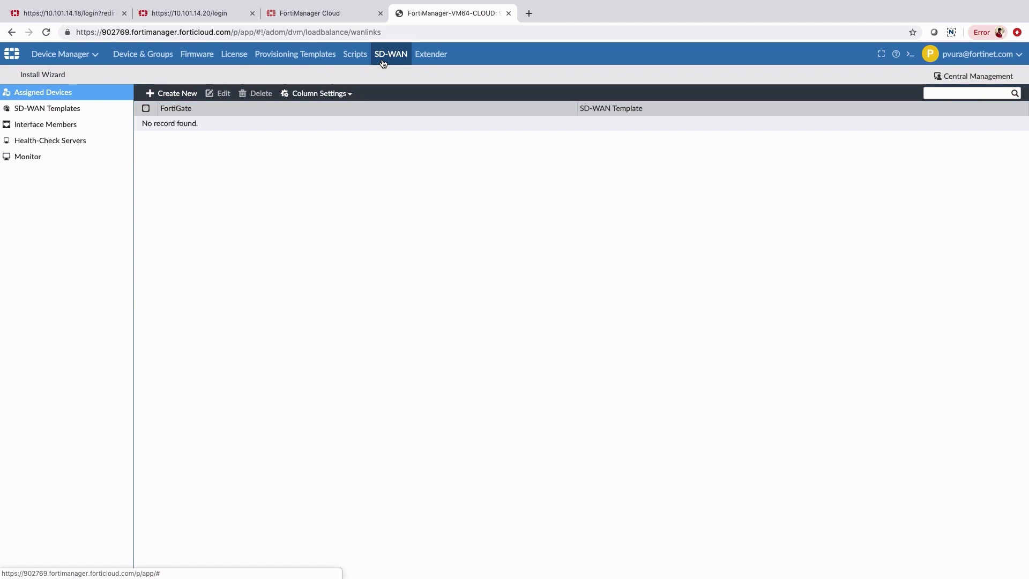
left_click(59, 109)
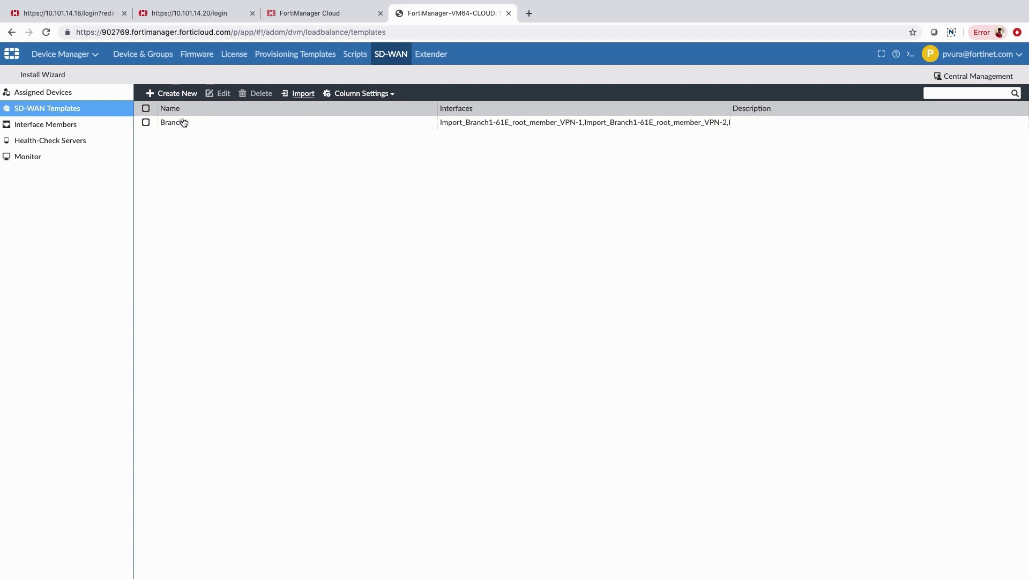
double_click(166, 123)
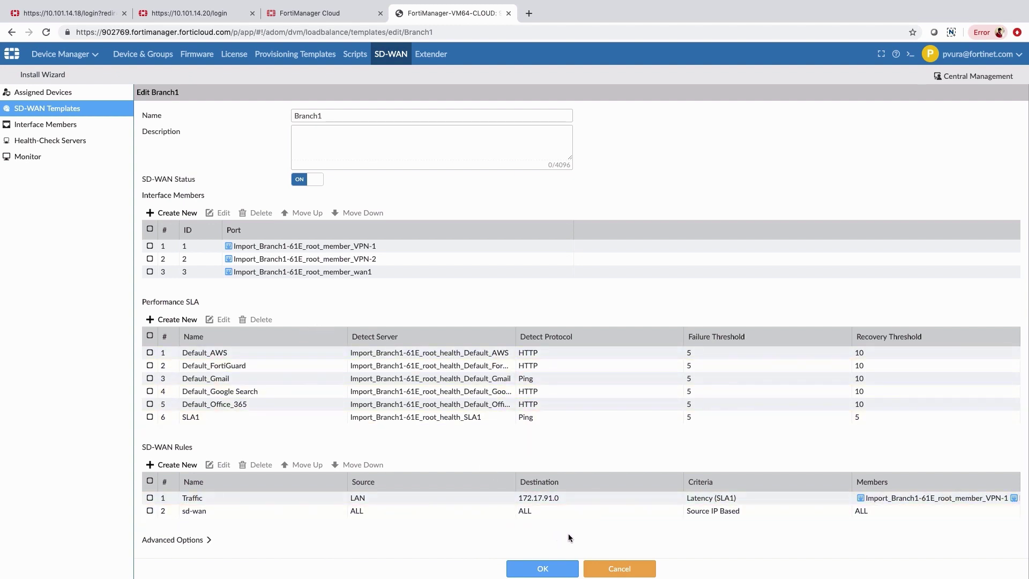
left_click(616, 571)
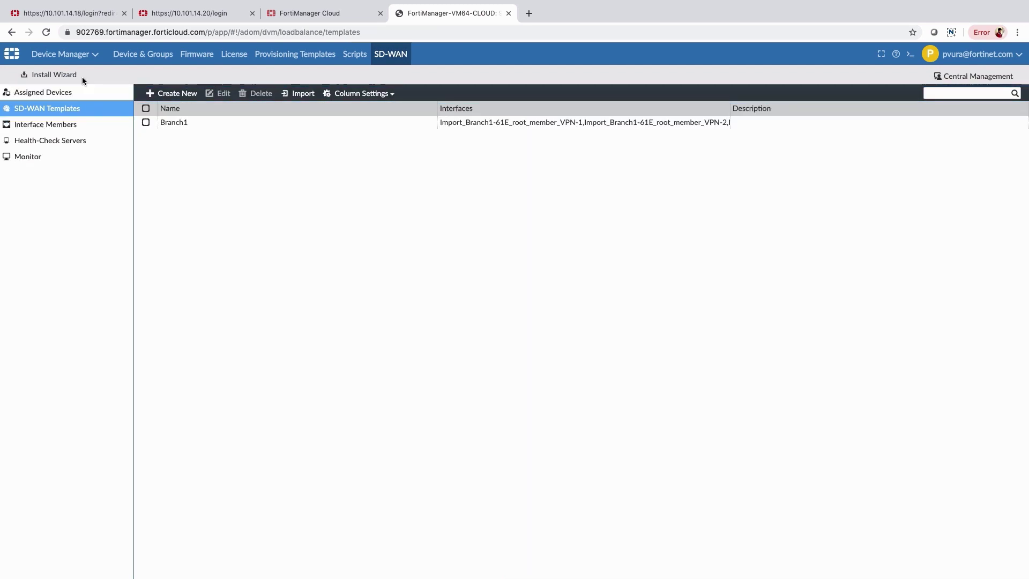
Assign the Branch1 SD-WAN template to the FortiGate Branch2-FG61E with the default interface mappings.
left_click(46, 93)
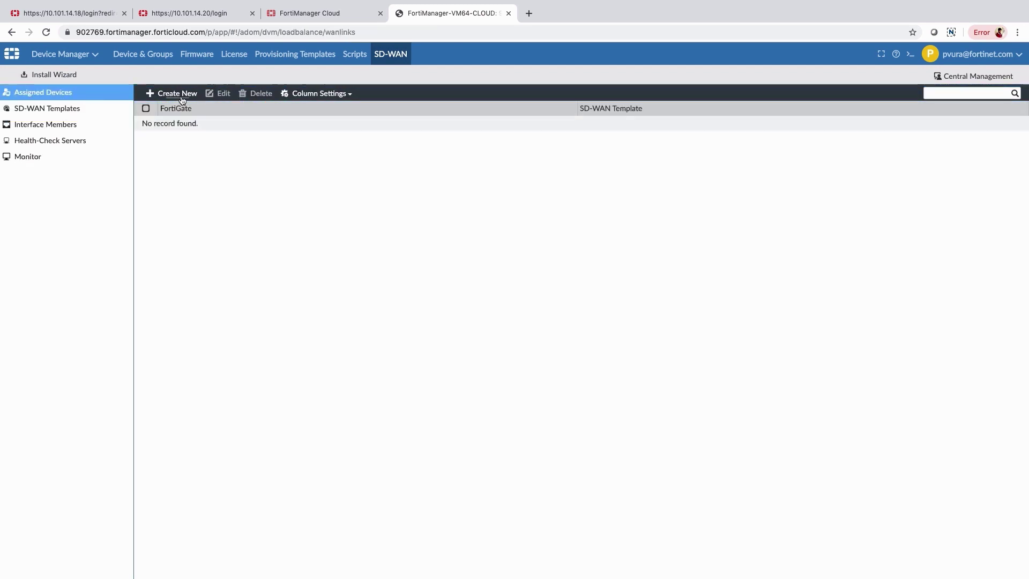
left_click(182, 101)
left_click(319, 116)
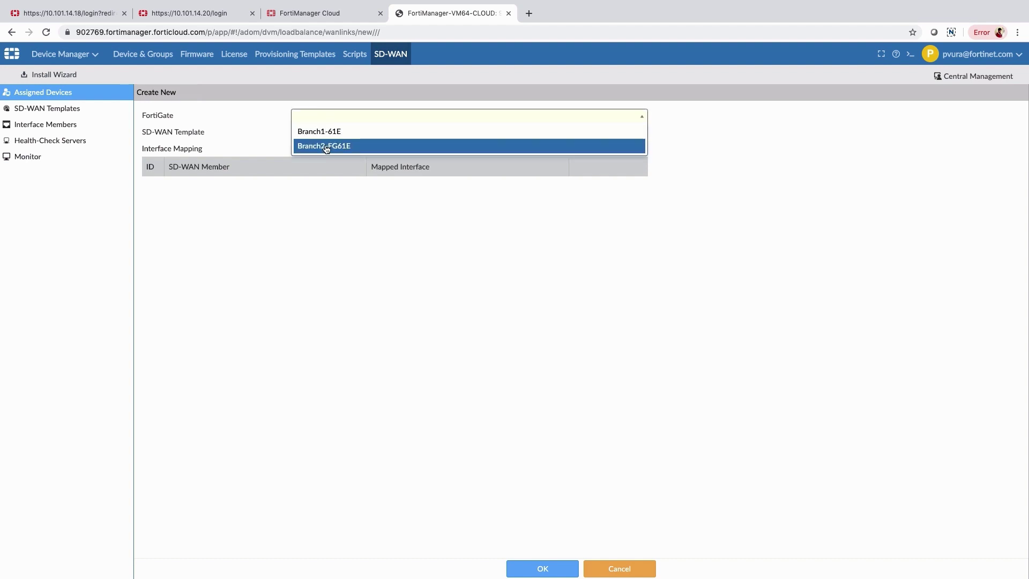
left_click(326, 146)
left_click(319, 133)
left_click(320, 148)
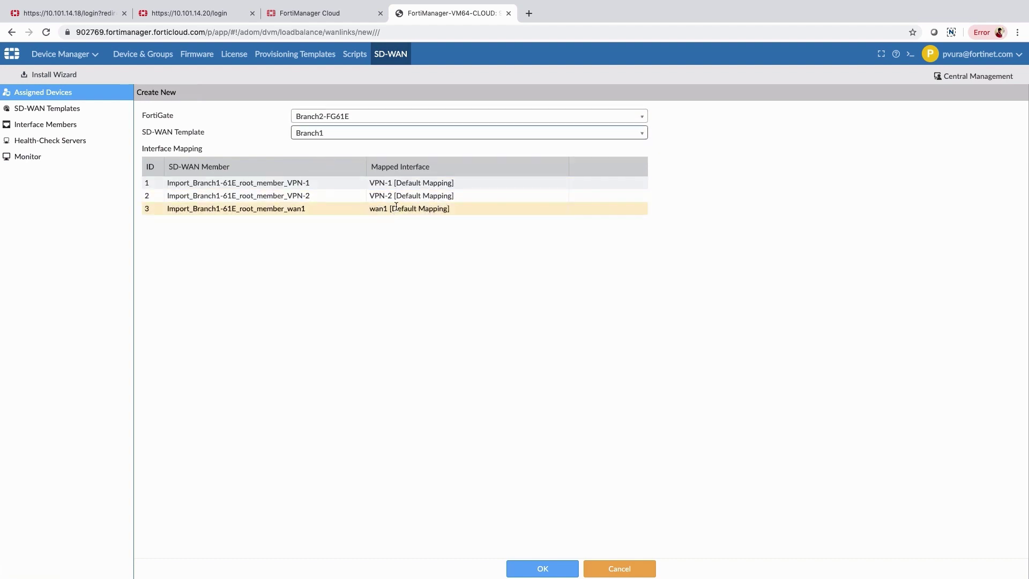
left_click(541, 567)
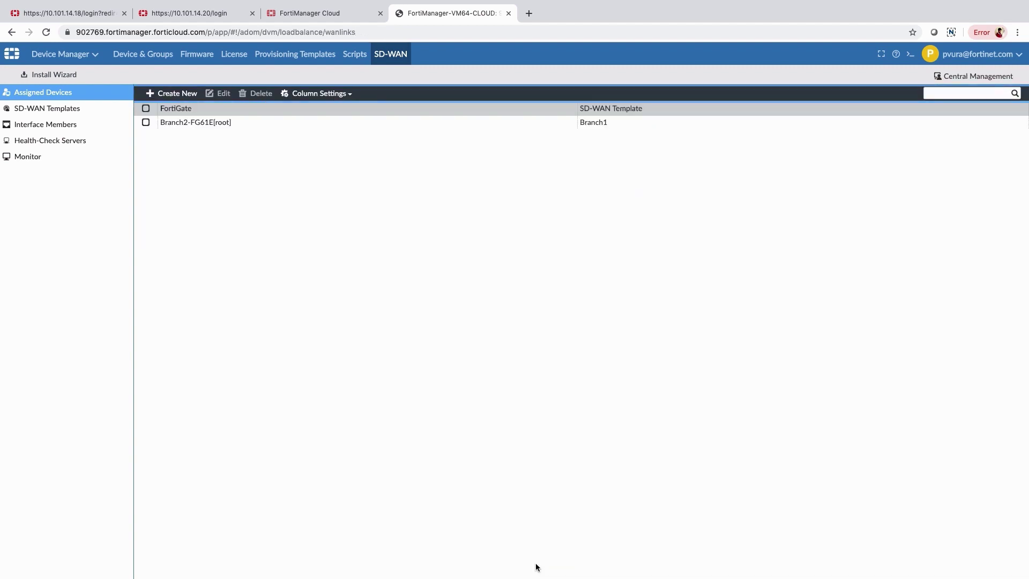
Install only the device settings on Branch2-FG61E with the Install Wizard.
left_click(70, 75)
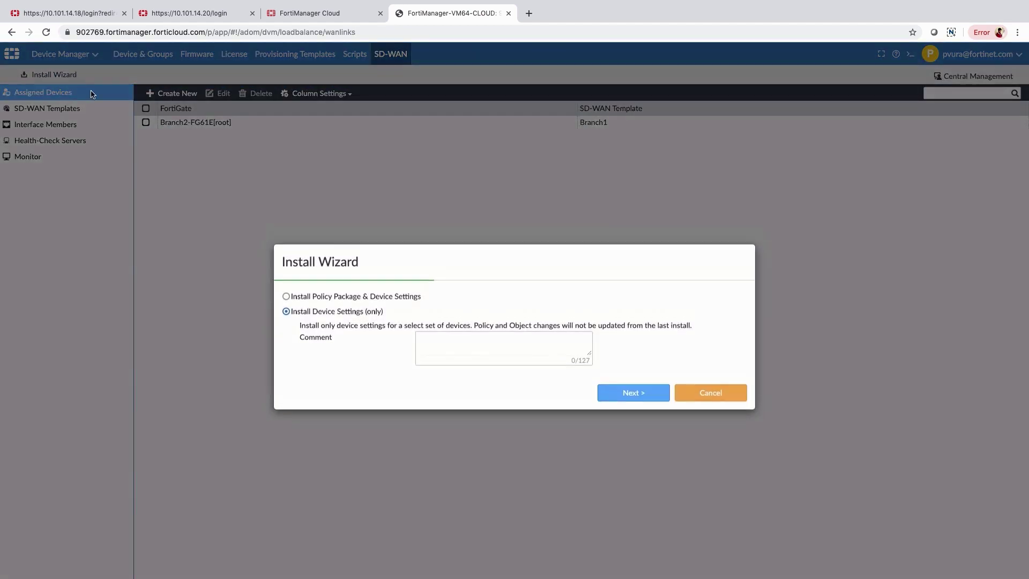
left_click(615, 377)
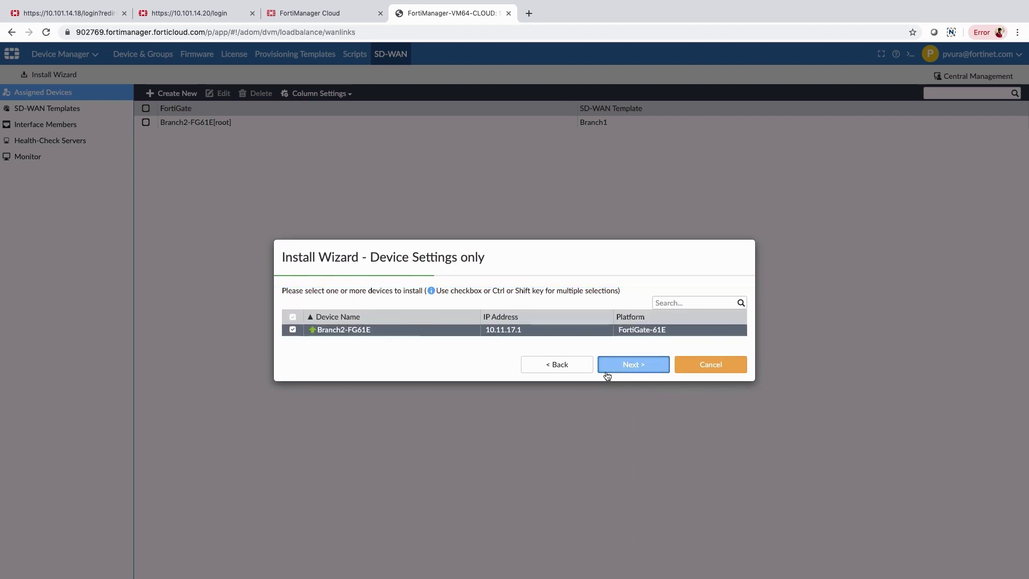
left_click(623, 371)
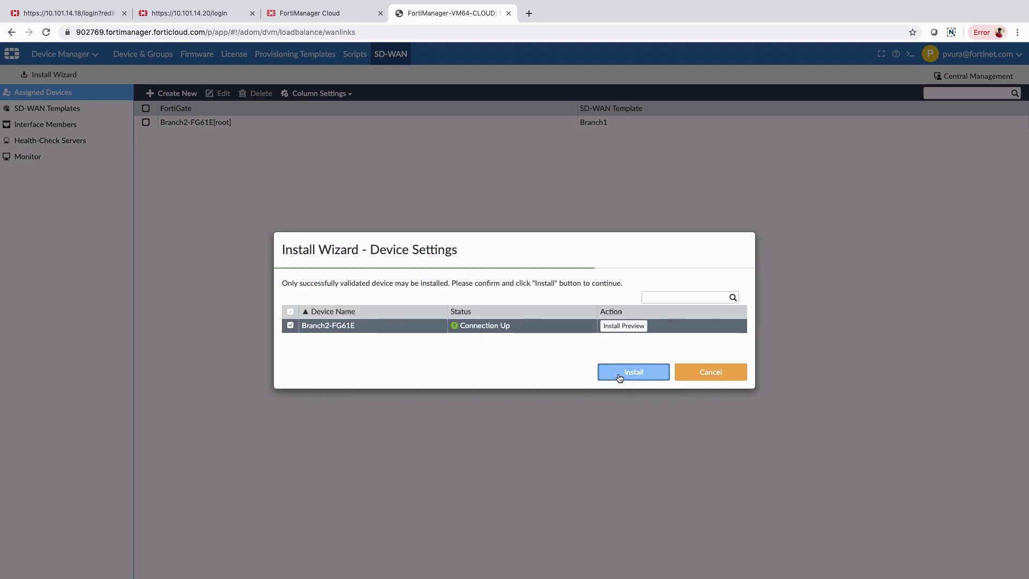
left_click(620, 374)
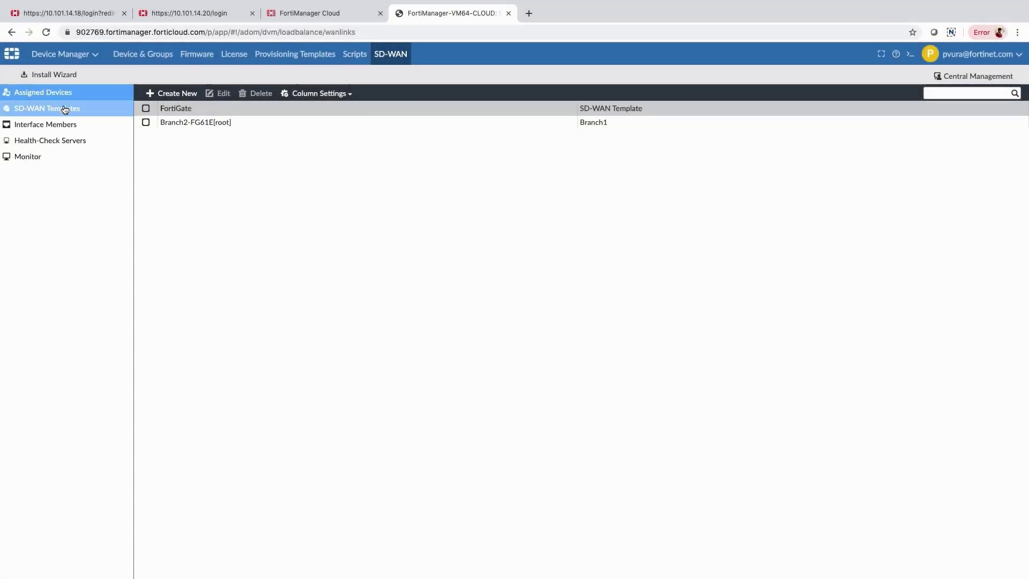
Review the SD-WAN interface members, the Branch2-FG61E template assignment, the health-check servers and the SD-WAN monitor.
left_click(62, 129)
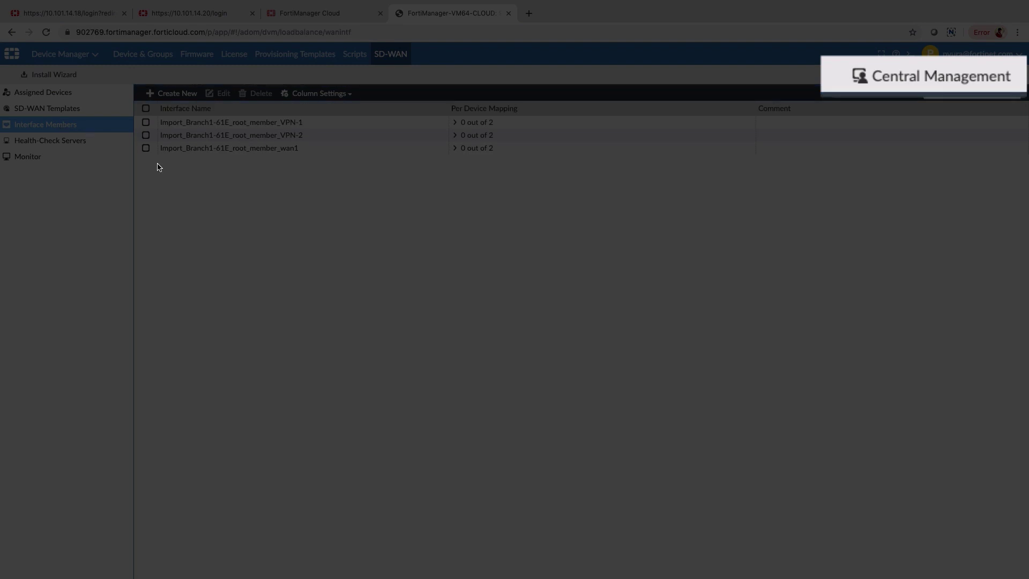
left_click(63, 99)
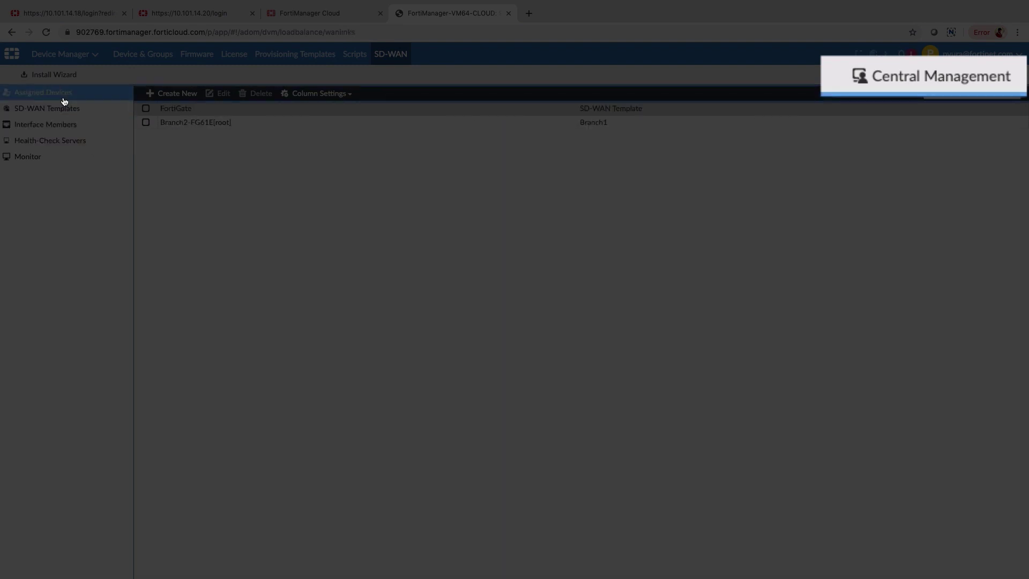
double_click(165, 122)
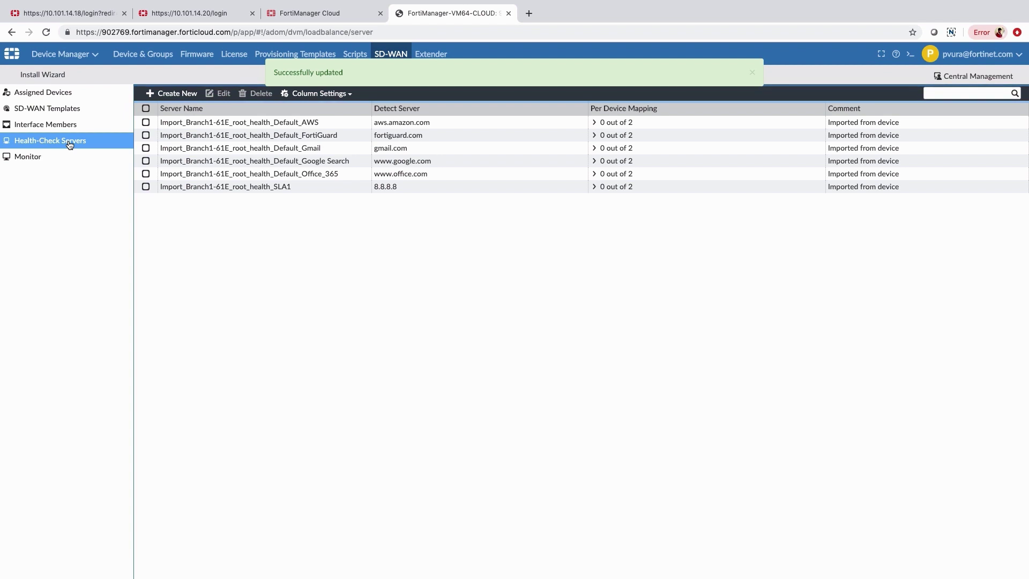
left_click(28, 157)
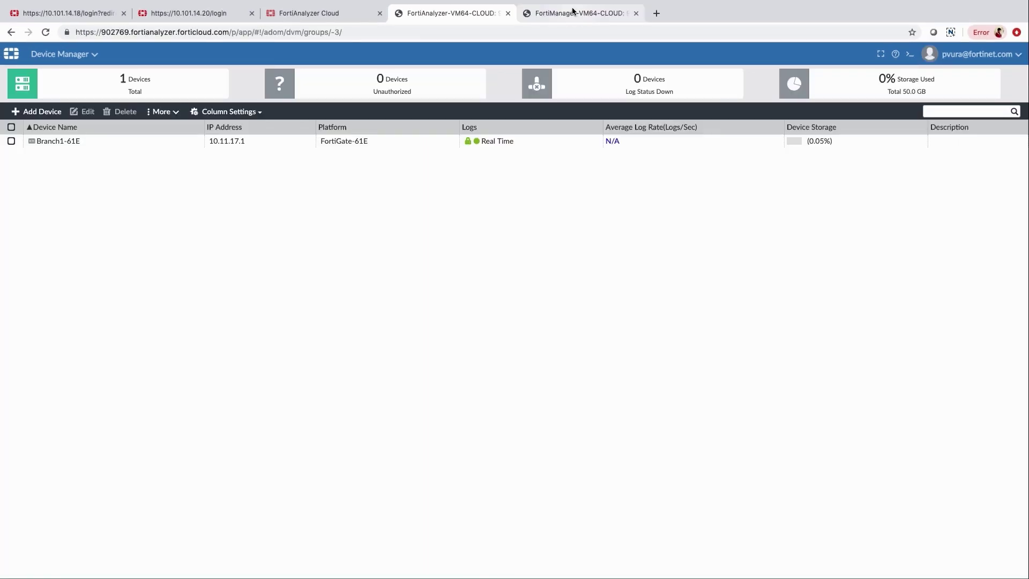
Switch to FortiManager Cloud and set Branch2-FG61E's log settings to send logs to FortiAnalyzer Cloud in real time.
left_click(572, 11)
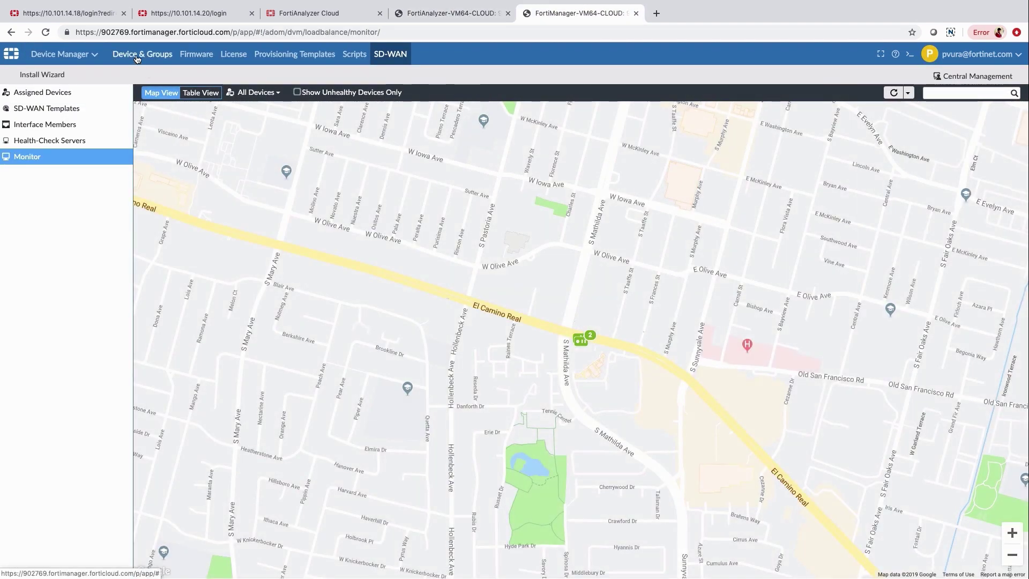
left_click(137, 56)
left_click(69, 315)
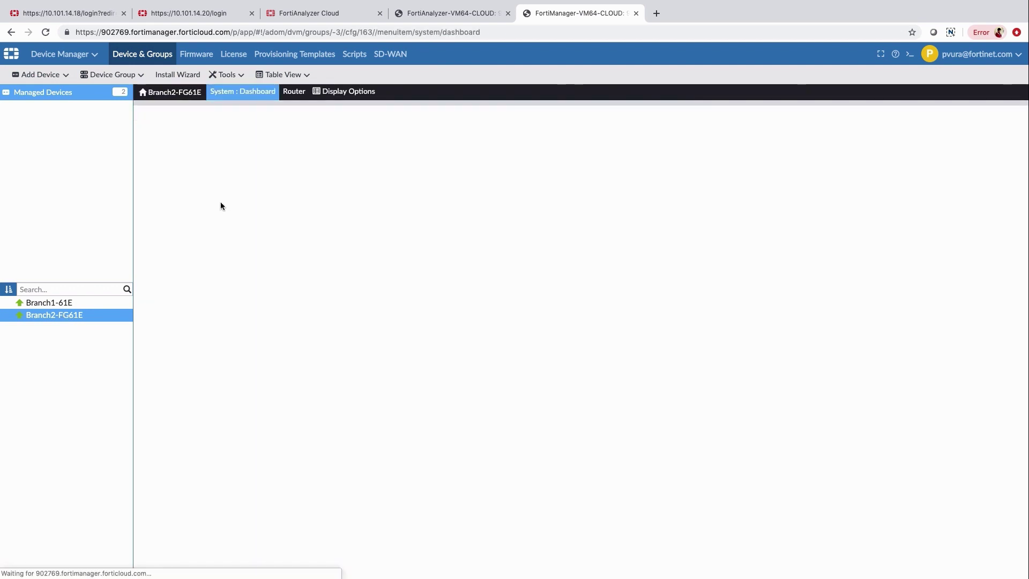
mouse_move(261, 93)
left_click(234, 177)
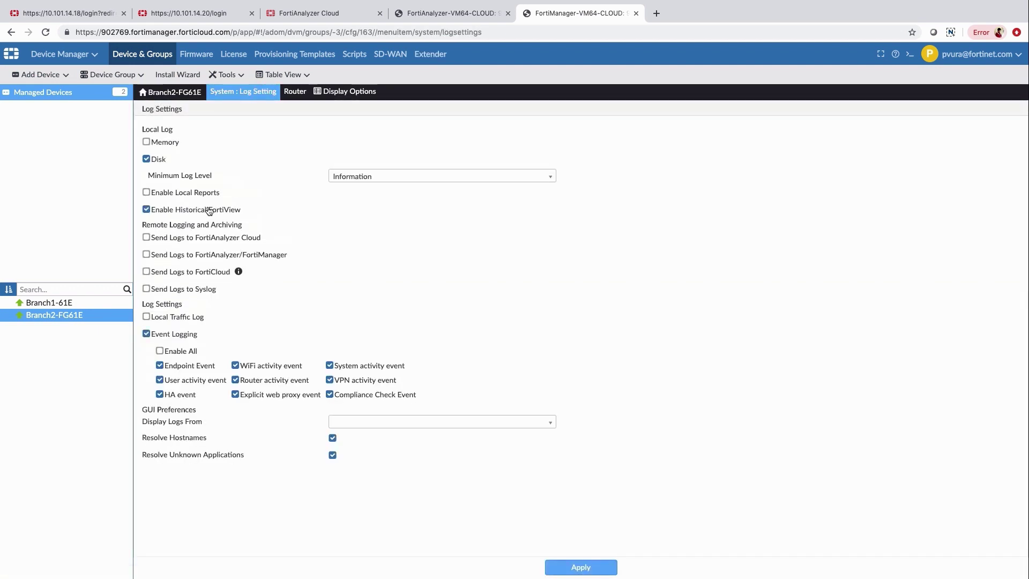
left_click(146, 237)
left_click(168, 269)
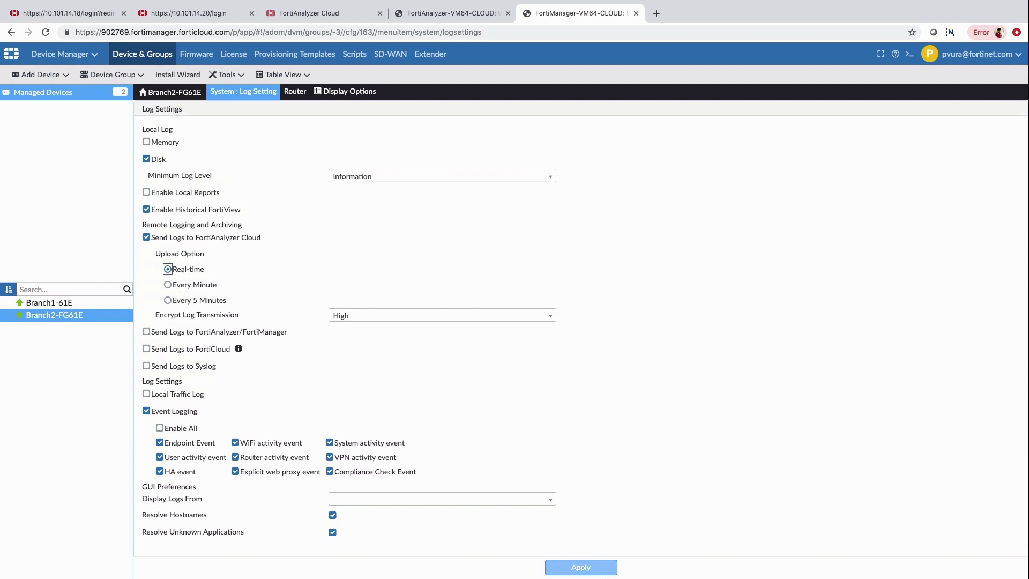
left_click(586, 568)
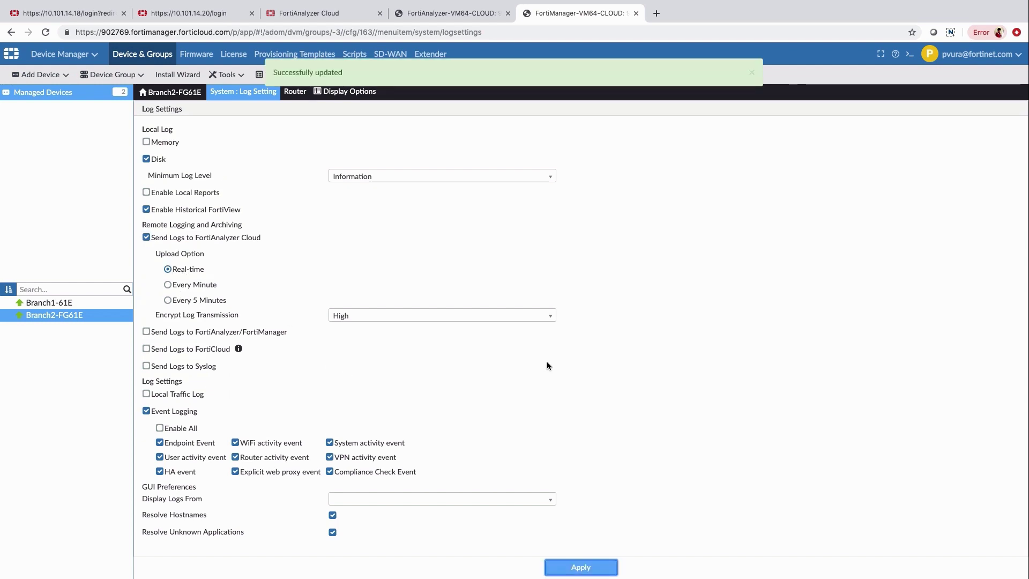
Install only the device settings, with the new log configuration, on Branch2-FG61E using the Install Wizard.
left_click(172, 74)
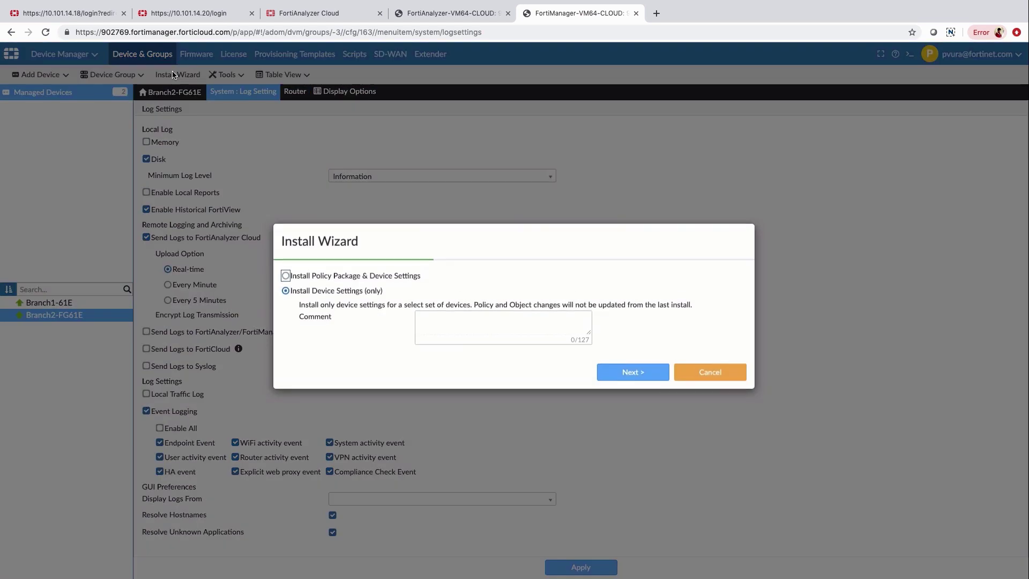
left_click(641, 378)
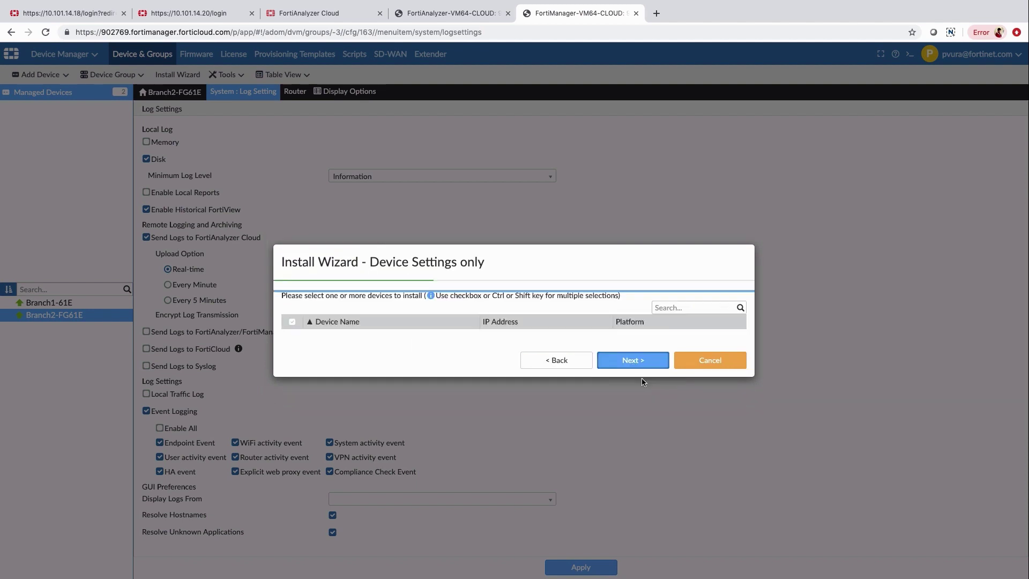
left_click(633, 362)
left_click(641, 371)
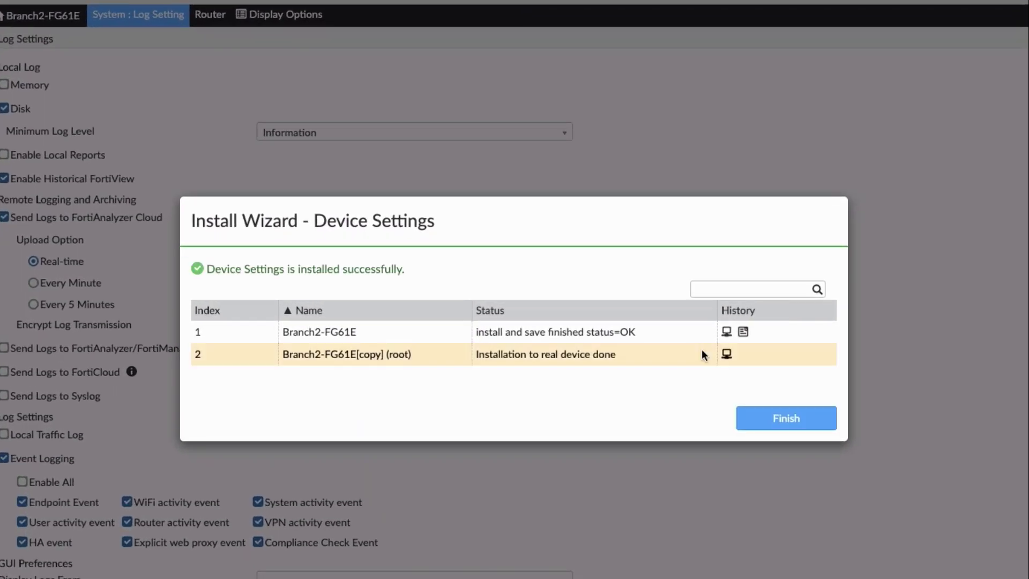
Review the install log and install history of Branch2-FG61E and finish the Install Wizard.
left_click(742, 331)
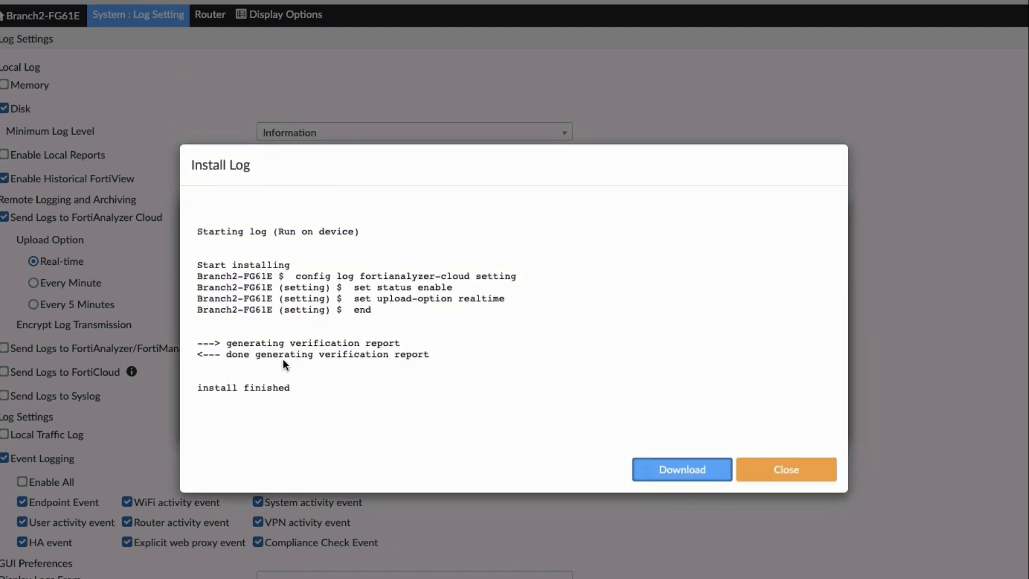
left_click(774, 470)
left_click(725, 330)
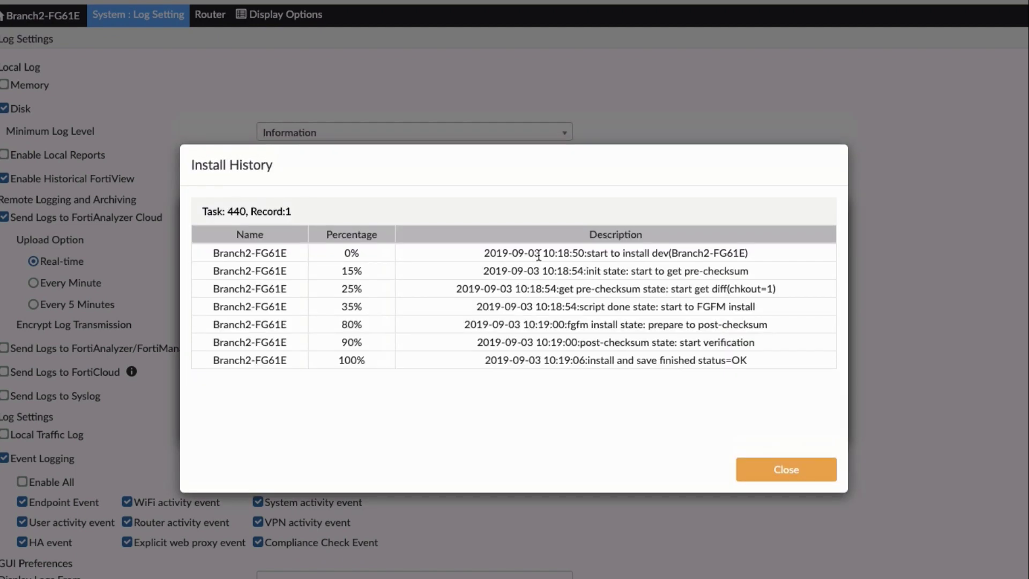
left_click(786, 470)
left_click(769, 432)
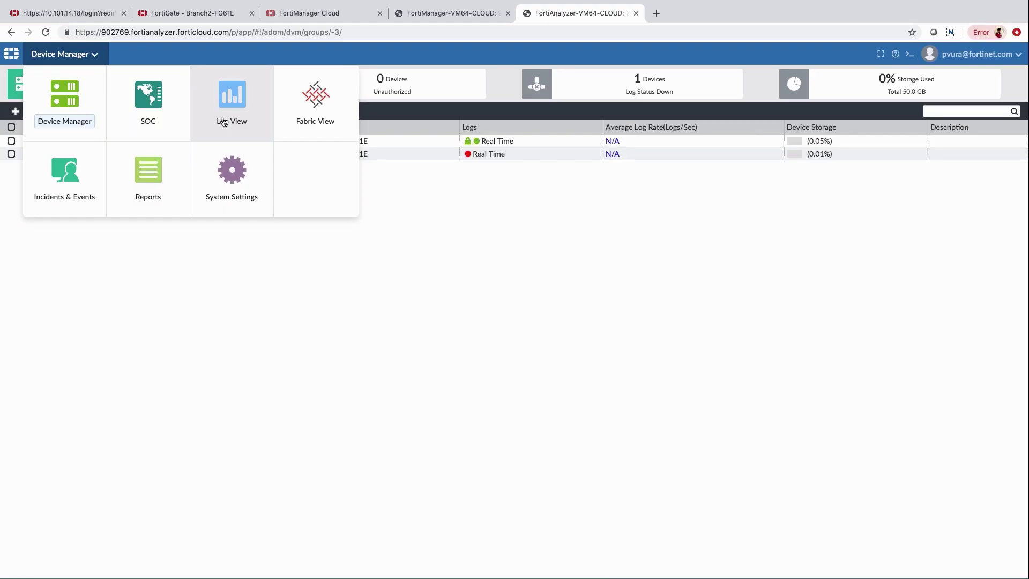
Switch to FortiAnalyzer Cloud and examine the FortiGate Security Rating event logs in Log View.
left_click(223, 118)
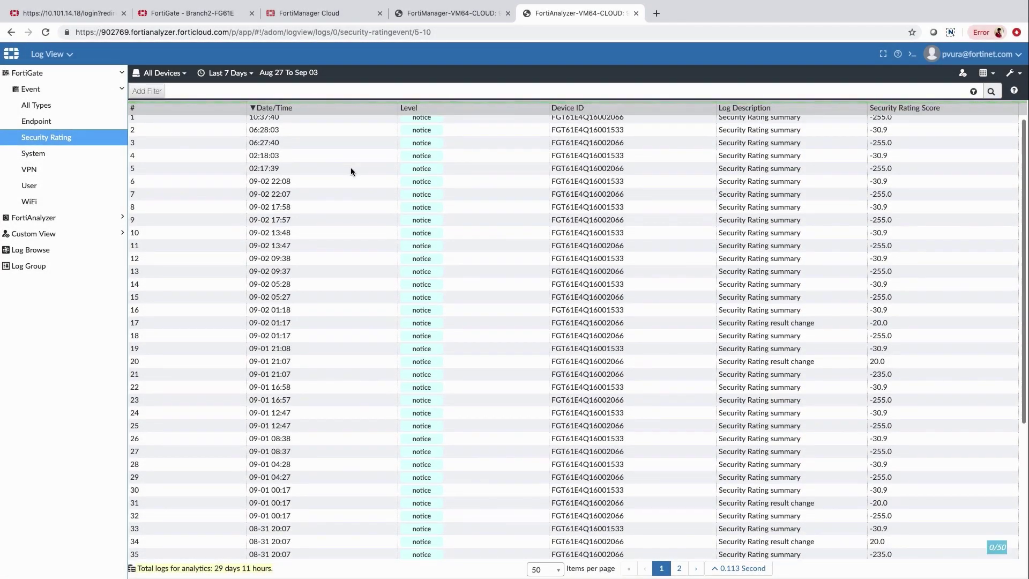
scroll(351, 168, "down", 5)
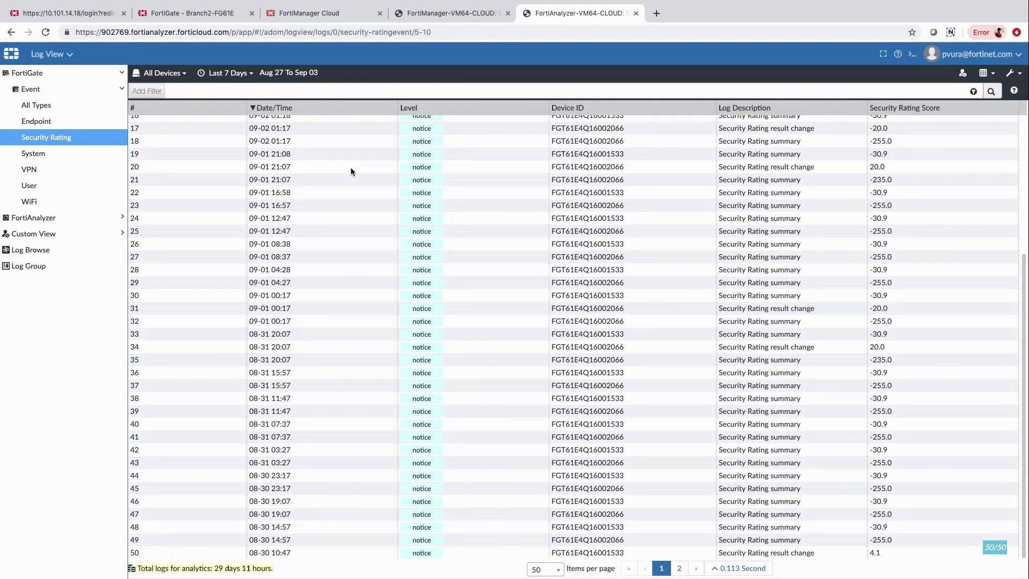